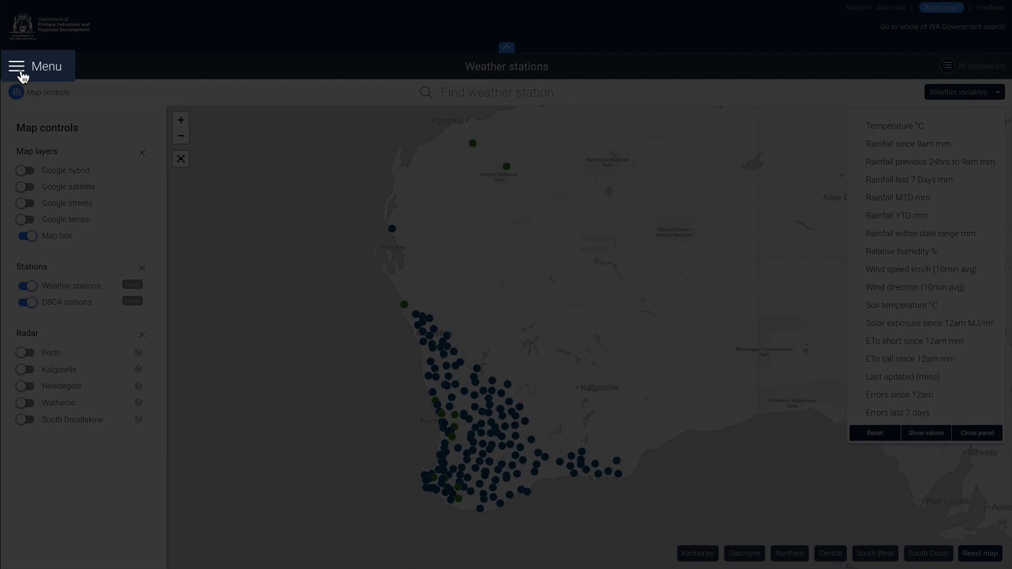
Step: Explore the navigation menu, page header collapse and full-screen map, then return to the normal map
{"action": "left_click", "coordinate": [23, 77]}
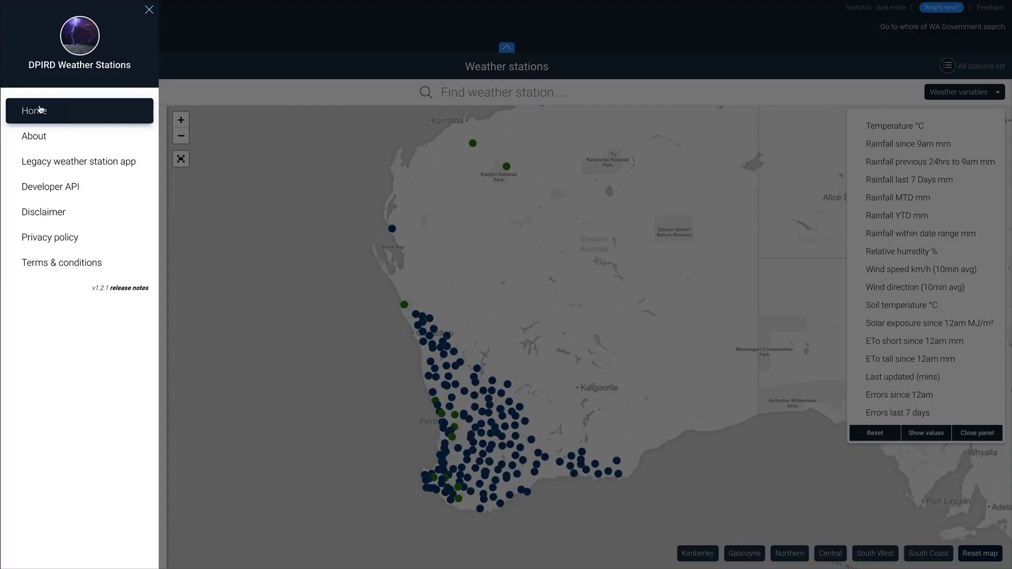
{"action": "left_click", "coordinate": [149, 10]}
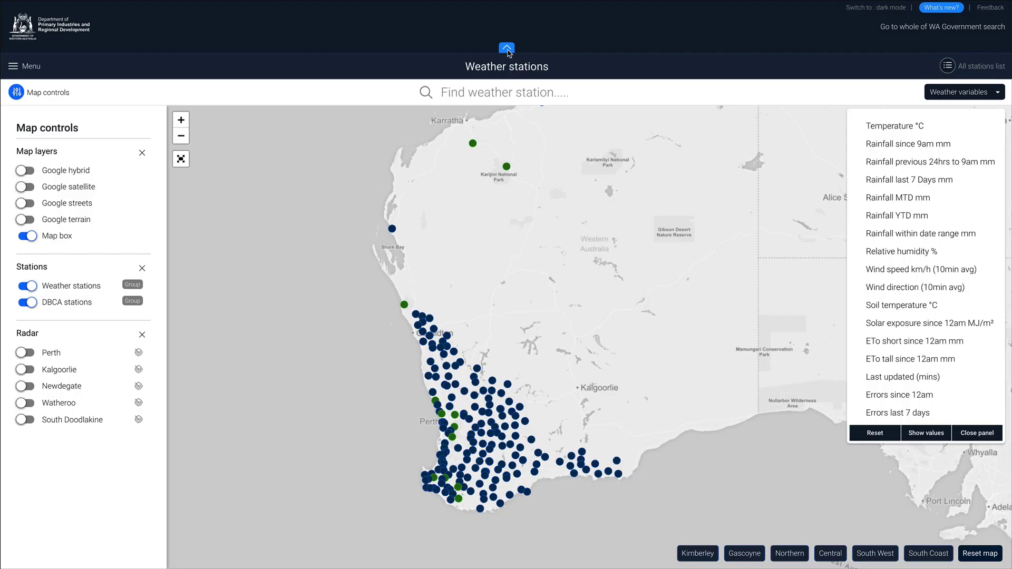
{"action": "left_click", "coordinate": [506, 49]}
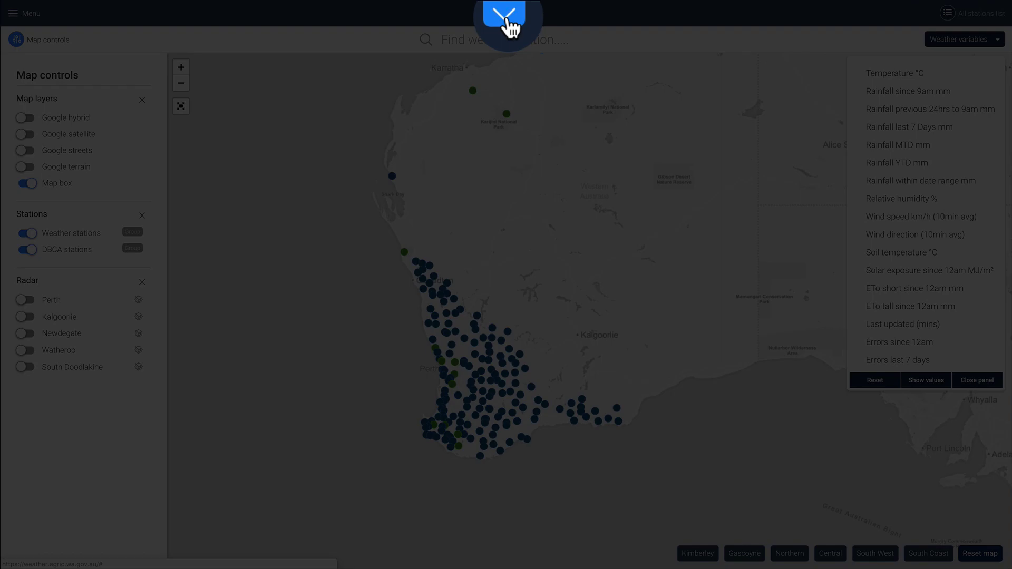
{"action": "left_click", "coordinate": [506, 6]}
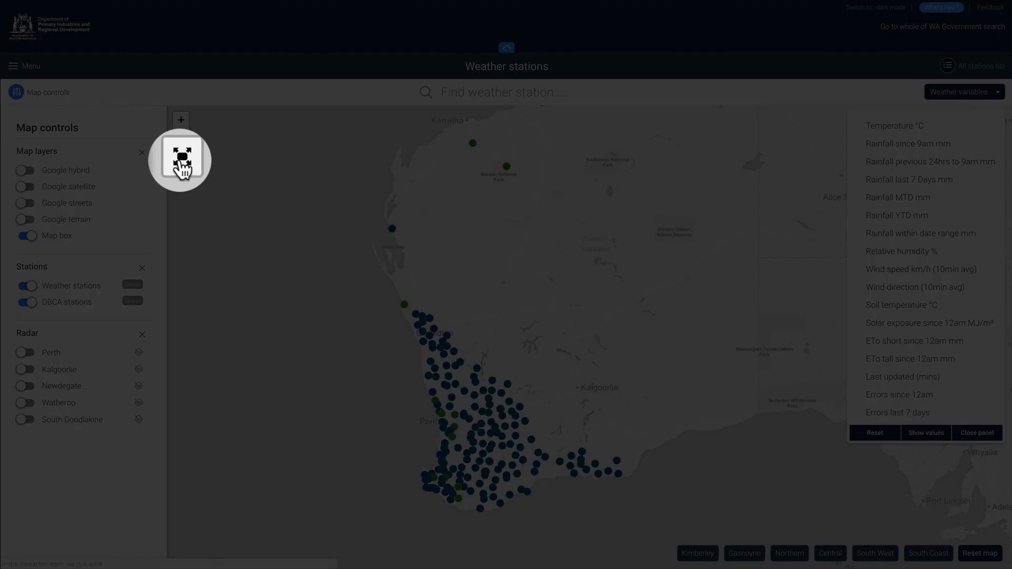
{"action": "left_click", "coordinate": [180, 160]}
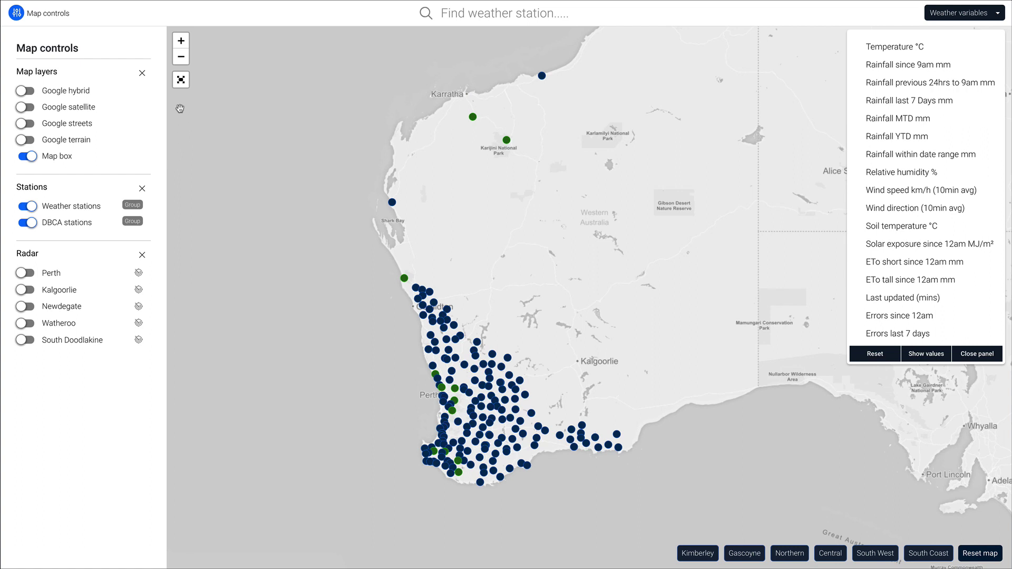
{"action": "left_click", "coordinate": [180, 81]}
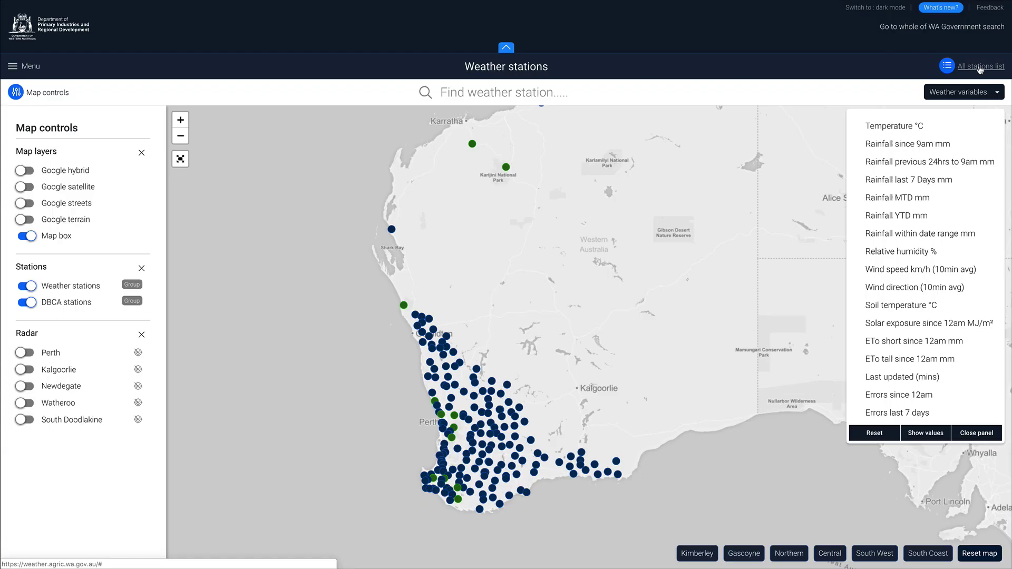
Step: Find South Perth by searching 'south' in the station list and 'South' on the map
{"action": "left_click", "coordinate": [984, 66]}
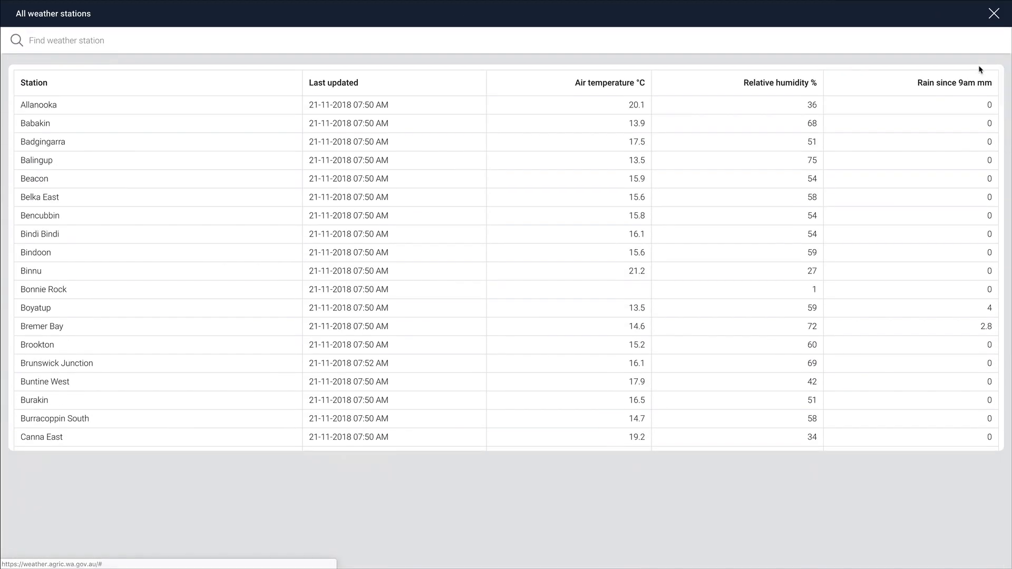
{"action": "left_click", "coordinate": [64, 45]}
{"action": "type", "text": "south"}
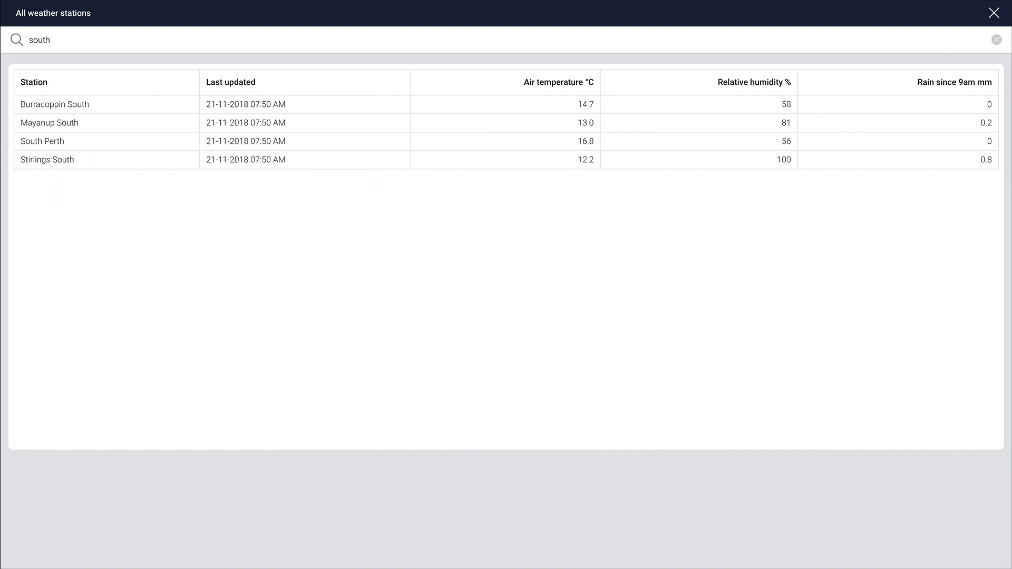
{"action": "left_click", "coordinate": [24, 147]}
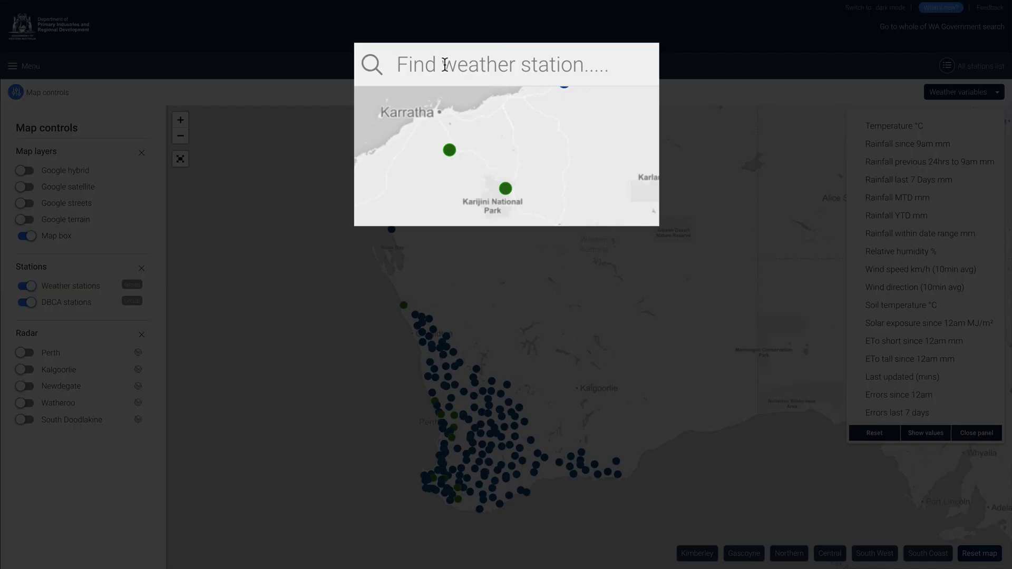
{"action": "left_click", "coordinate": [445, 65]}
{"action": "type", "text": "South"}
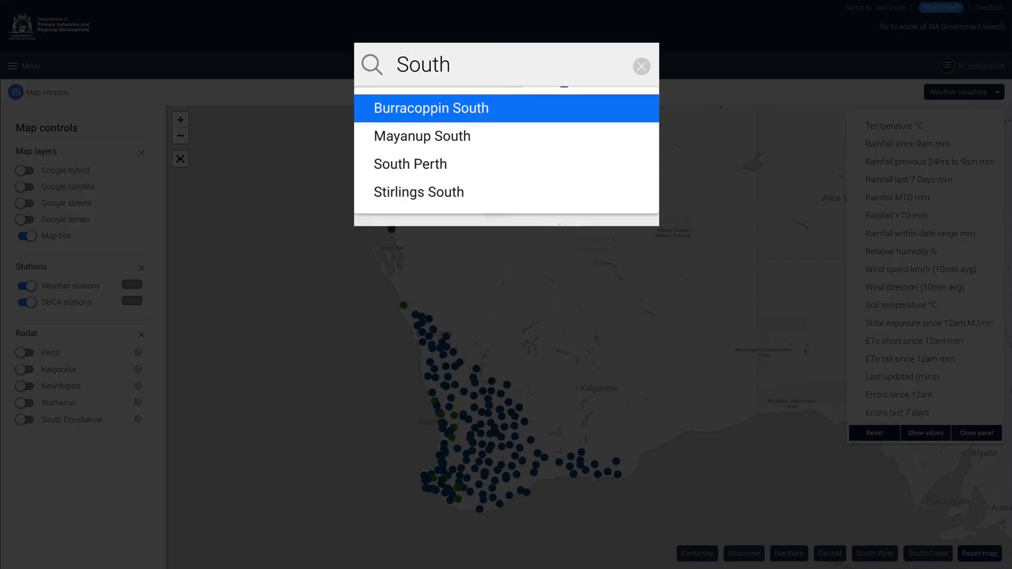
{"action": "left_click", "coordinate": [415, 162]}
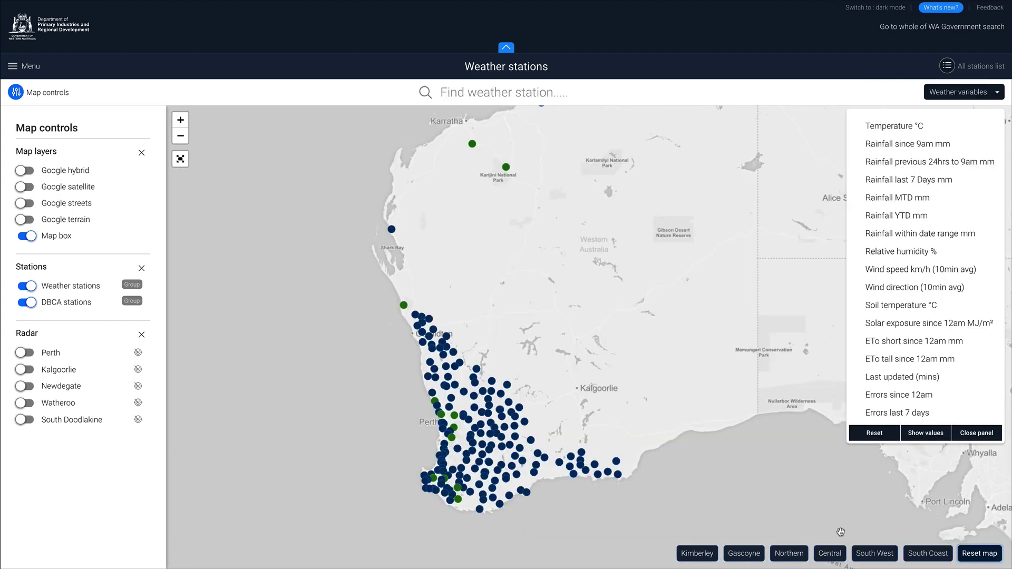
Step: Zoom to the Central region and view South Perth's details, radar rainfall estimates and nearby stations
{"action": "left_click", "coordinate": [831, 553]}
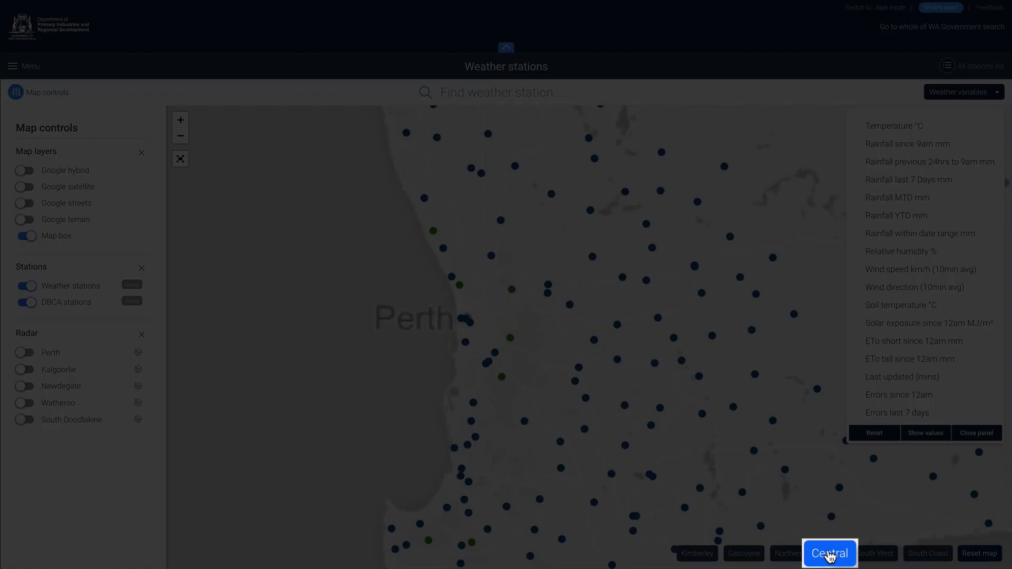
{"action": "mouse_move", "coordinate": [476, 334]}
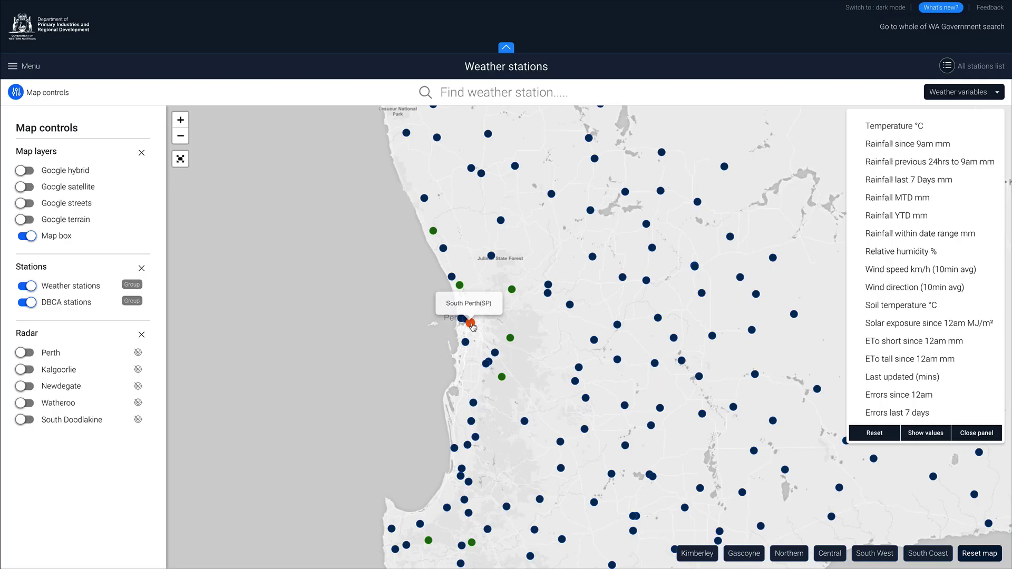
{"action": "left_click", "coordinate": [470, 323]}
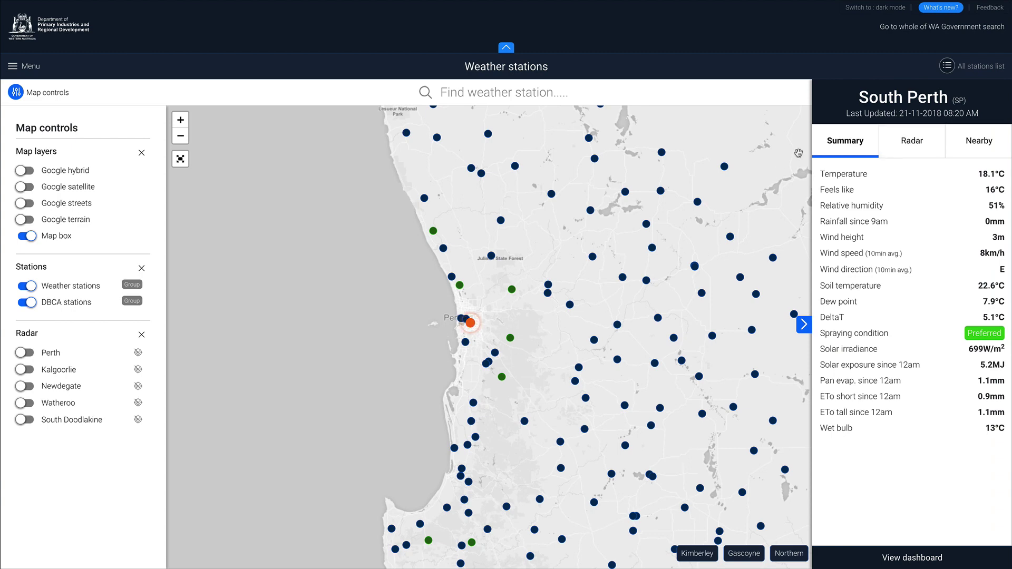
{"action": "left_click", "coordinate": [918, 141]}
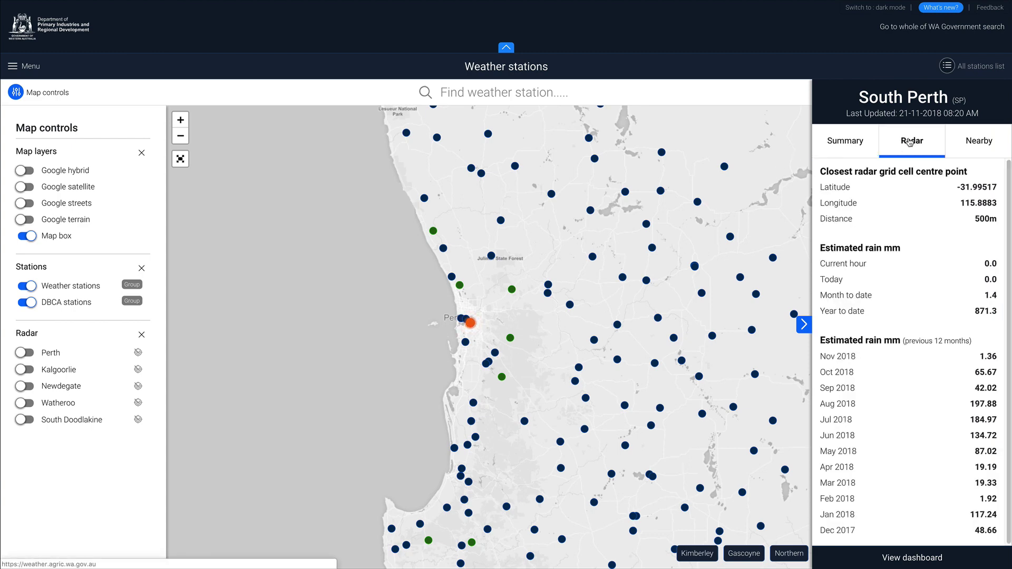
{"action": "left_click", "coordinate": [973, 145]}
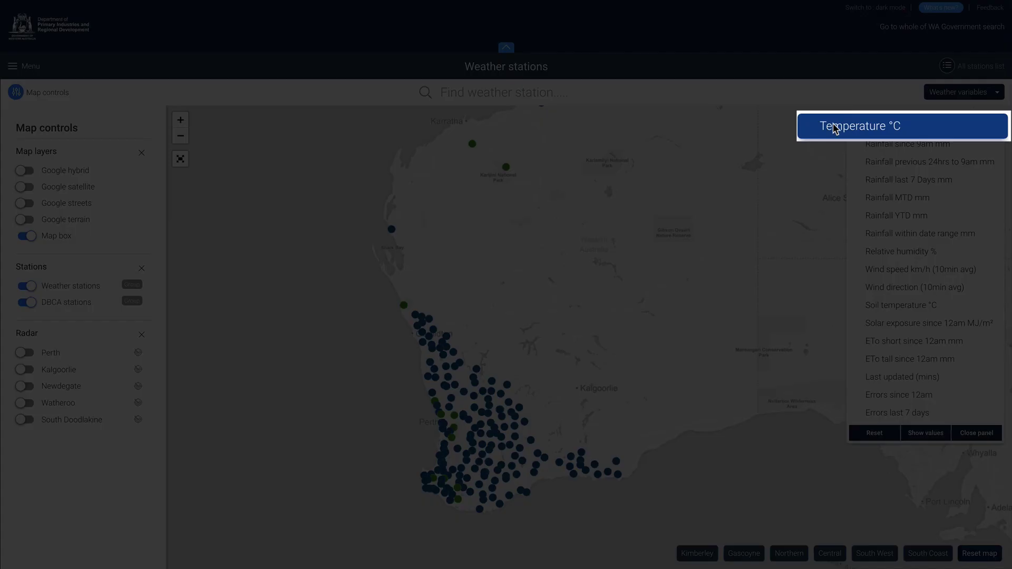
Step: Show Temperature °C on the stations, toggle value labels off and on, and filter by legend bands
{"action": "left_click", "coordinate": [846, 129]}
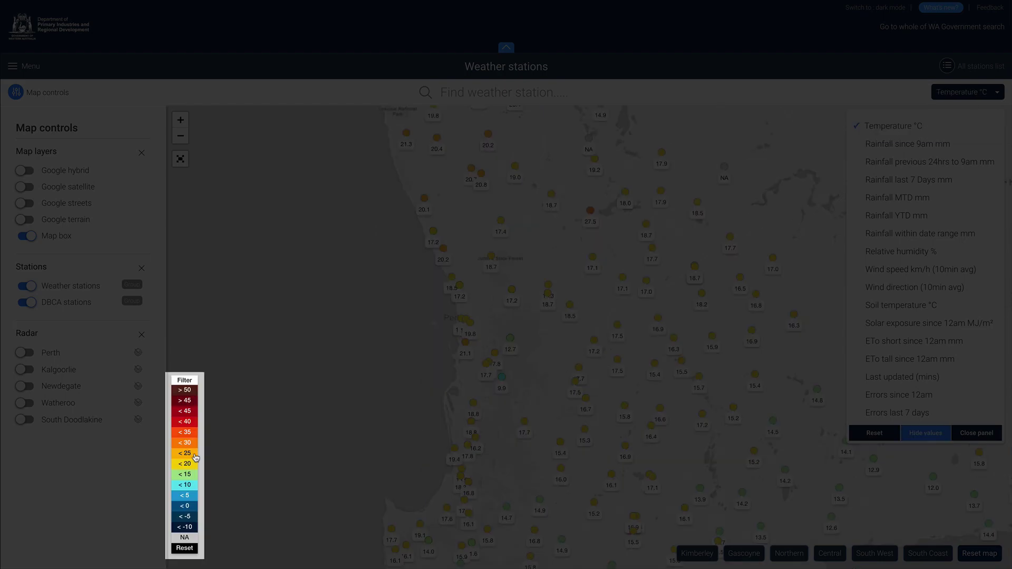
{"action": "left_click", "coordinate": [921, 433]}
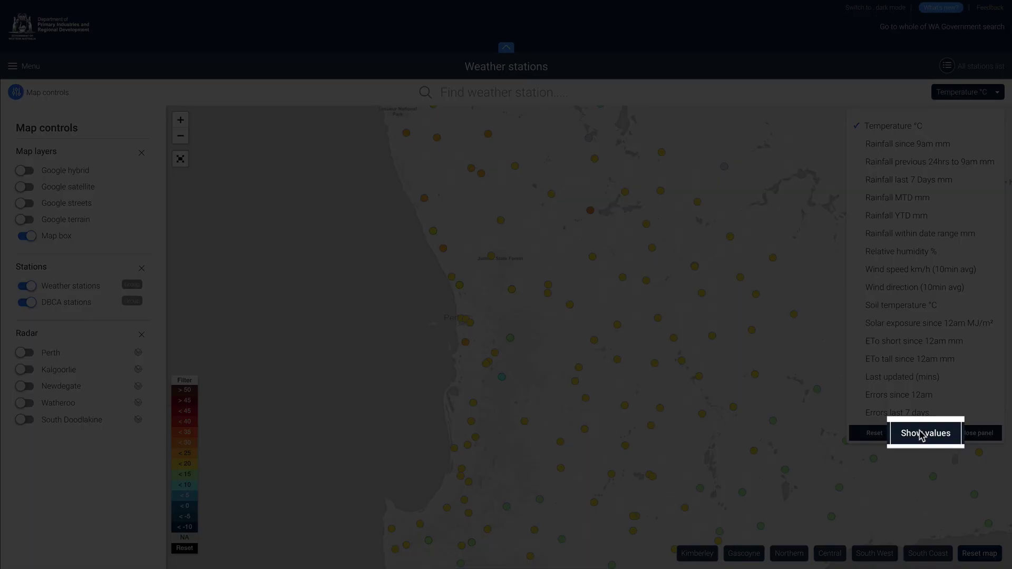
{"action": "left_click", "coordinate": [921, 433]}
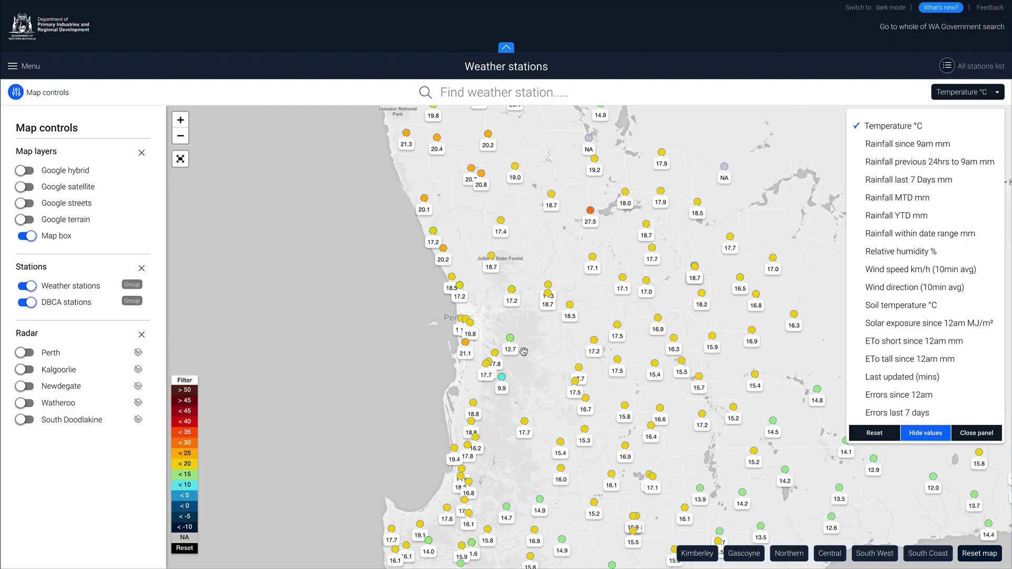
{"action": "left_click", "coordinate": [187, 454]}
{"action": "left_click", "coordinate": [186, 467]}
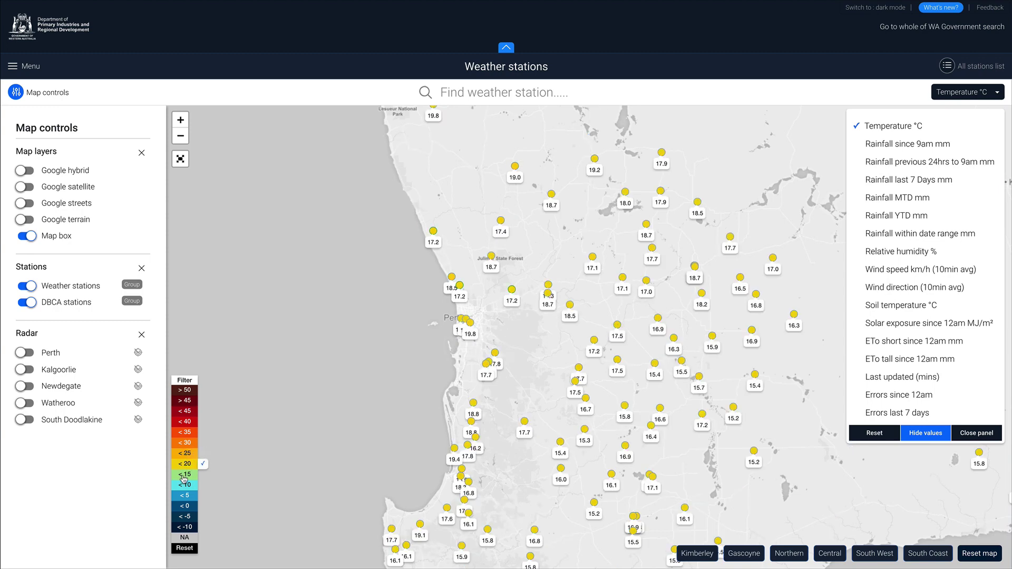
{"action": "left_click", "coordinate": [185, 477]}
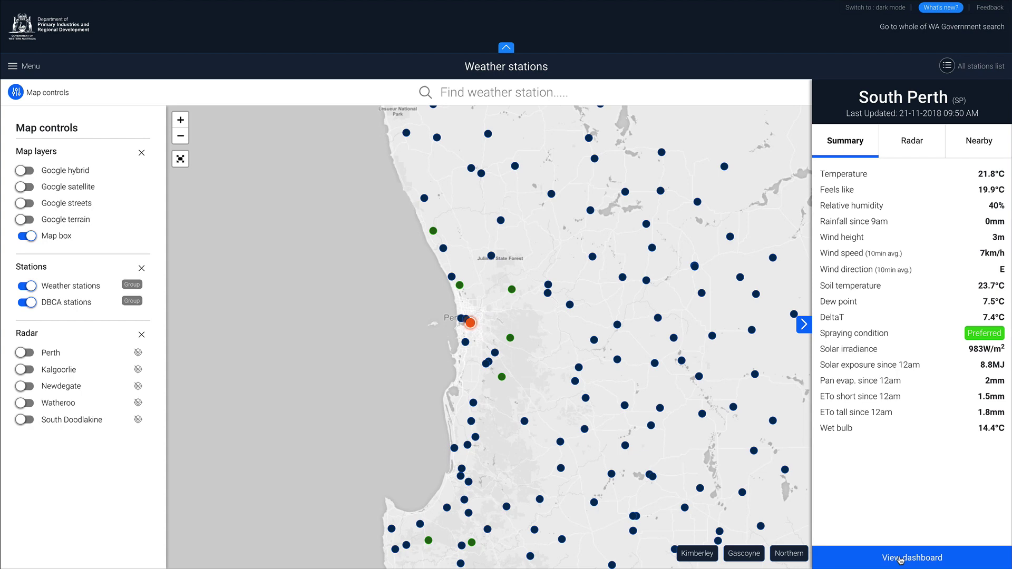
{"action": "left_click", "coordinate": [912, 555]}
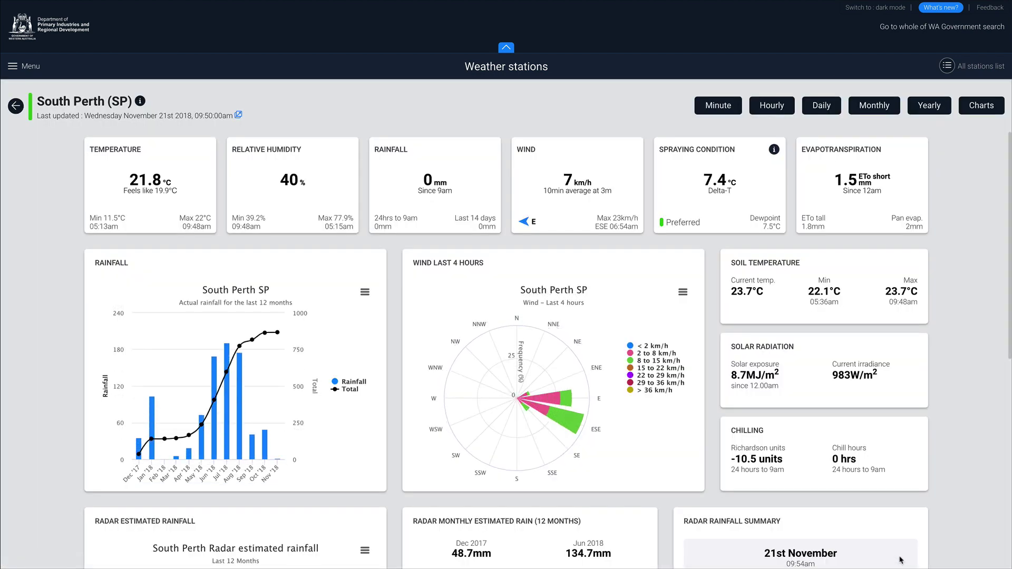
{"action": "left_click", "coordinate": [140, 102]}
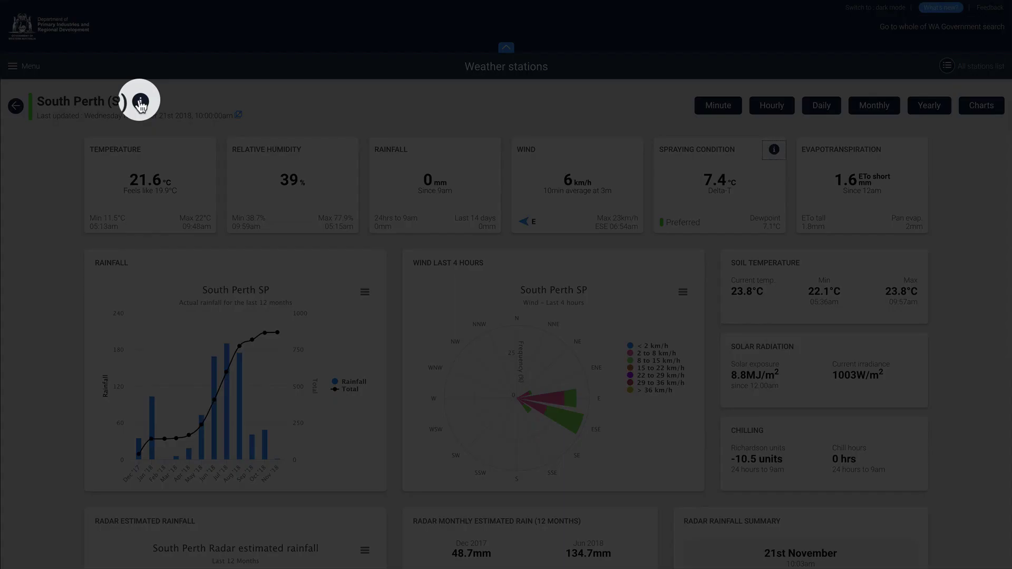
{"action": "left_click", "coordinate": [140, 103]}
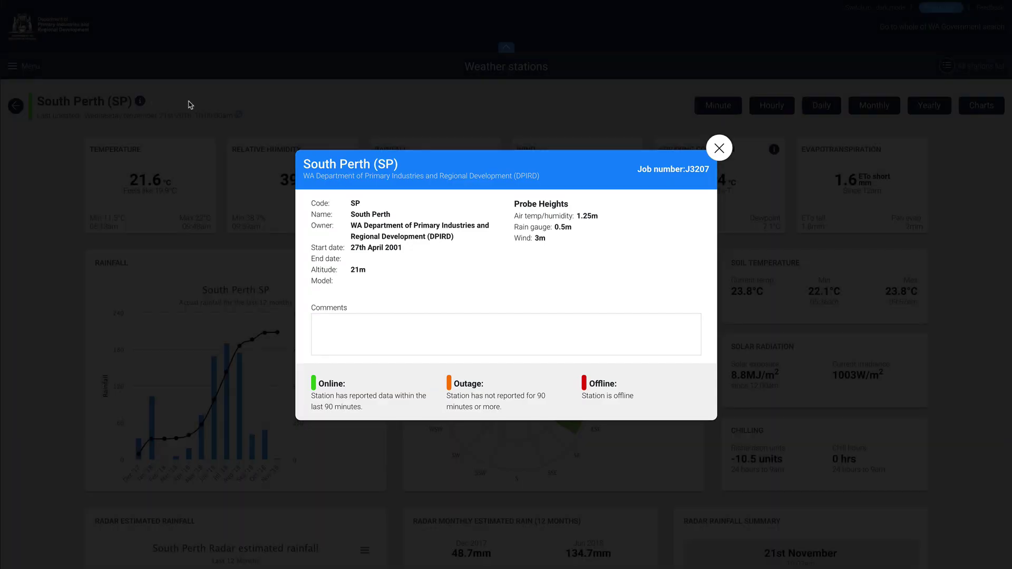
{"action": "left_click", "coordinate": [718, 148]}
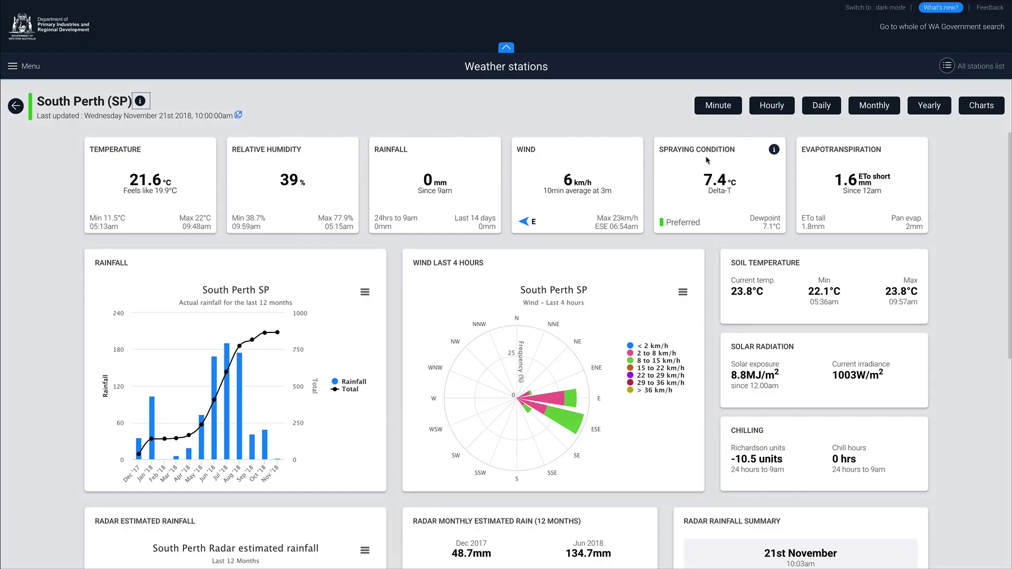
{"action": "left_click", "coordinate": [774, 151]}
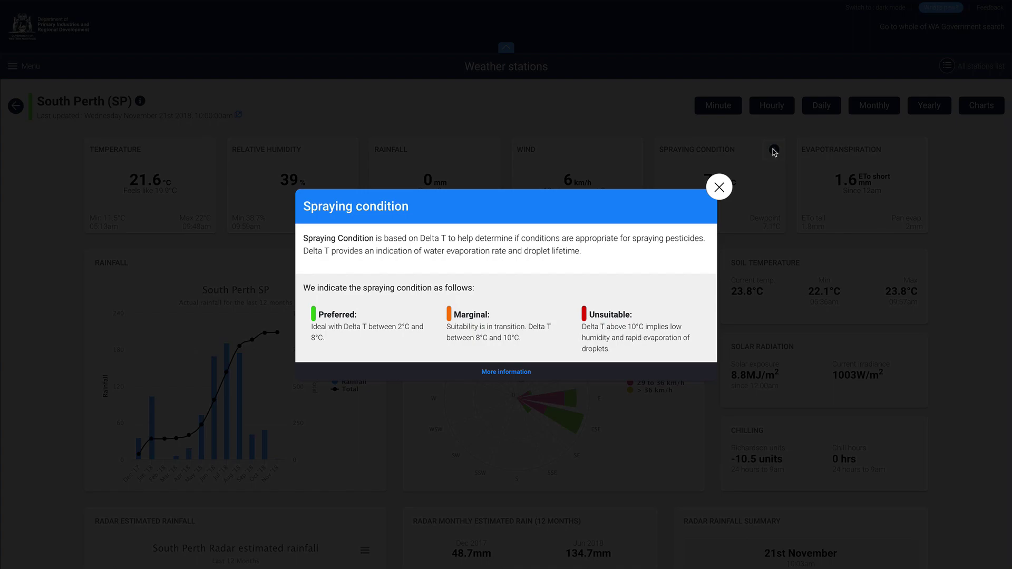
{"action": "left_click", "coordinate": [719, 187]}
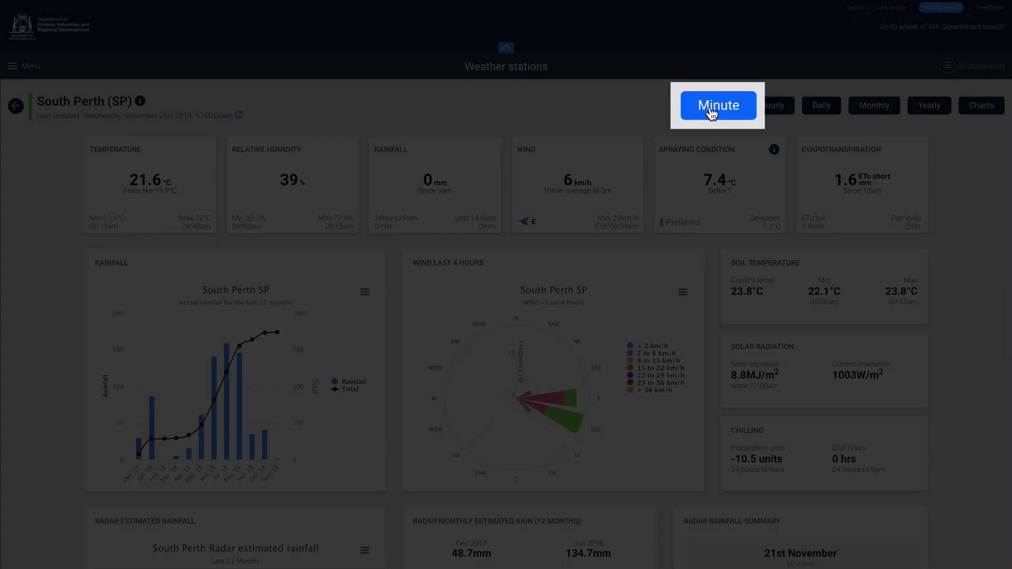
Step: Browse South Perth's minute, hourly and daily data tables
{"action": "left_click", "coordinate": [712, 112]}
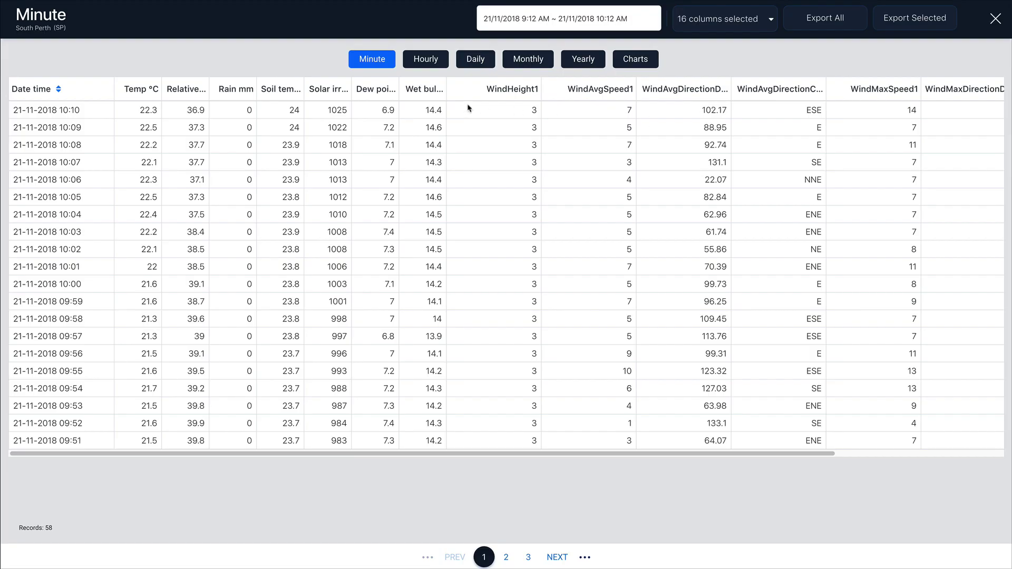
{"action": "left_click", "coordinate": [425, 60]}
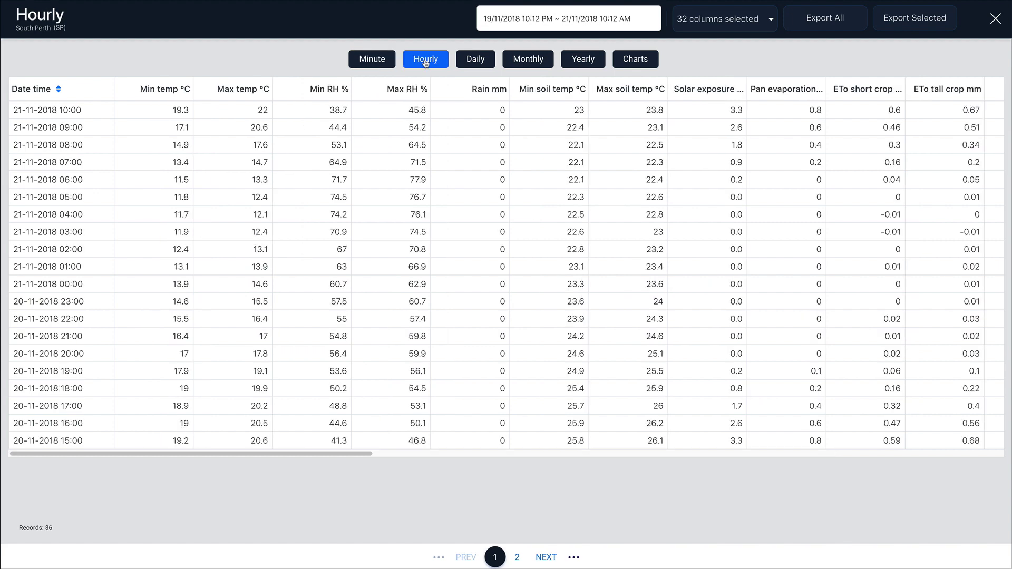
{"action": "left_click", "coordinate": [475, 62]}
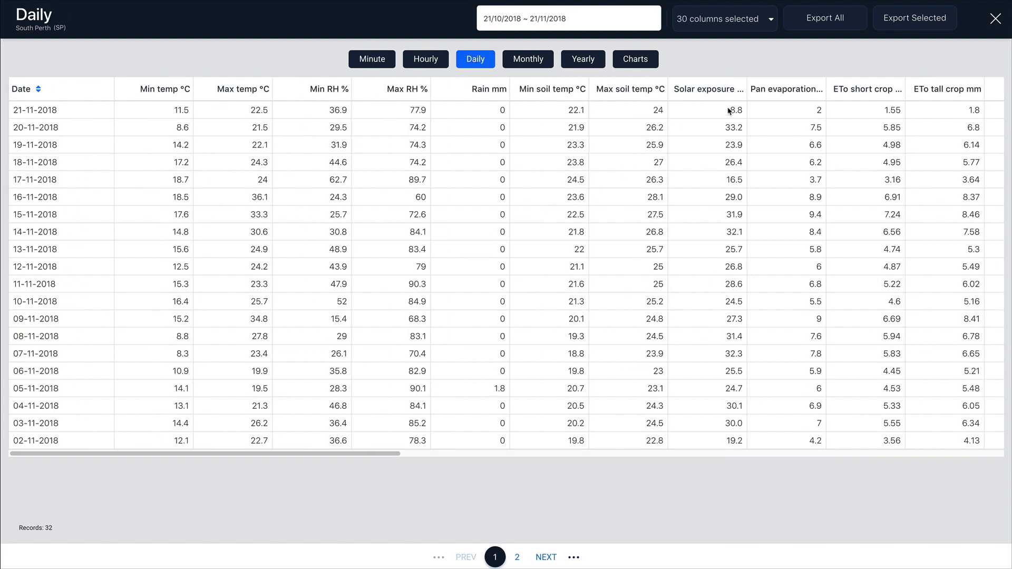
Step: Export all and selected daily records, then switch to the Charts view
{"action": "left_click", "coordinate": [806, 24]}
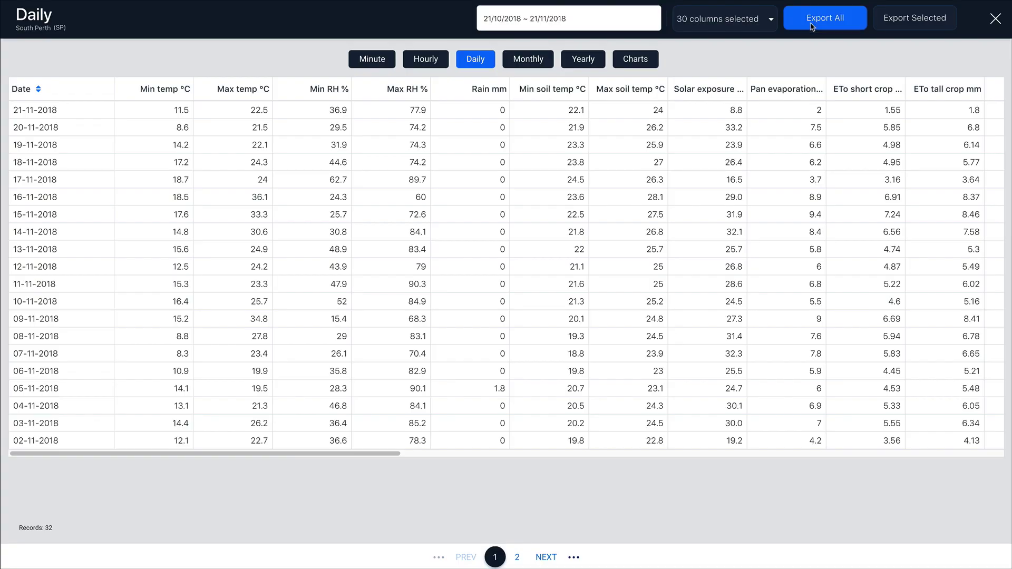
{"action": "left_click", "coordinate": [902, 21]}
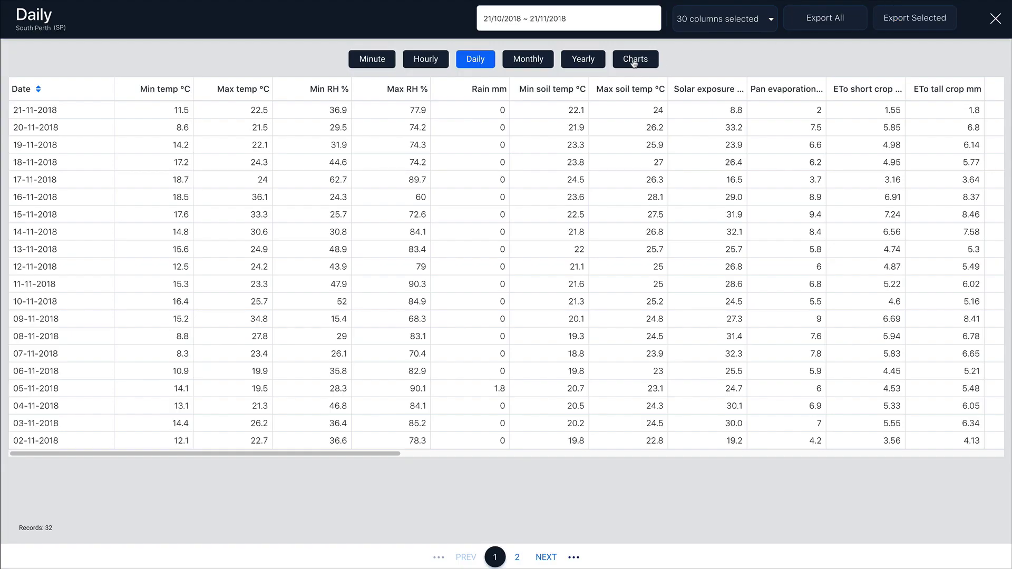
{"action": "left_click", "coordinate": [635, 59]}
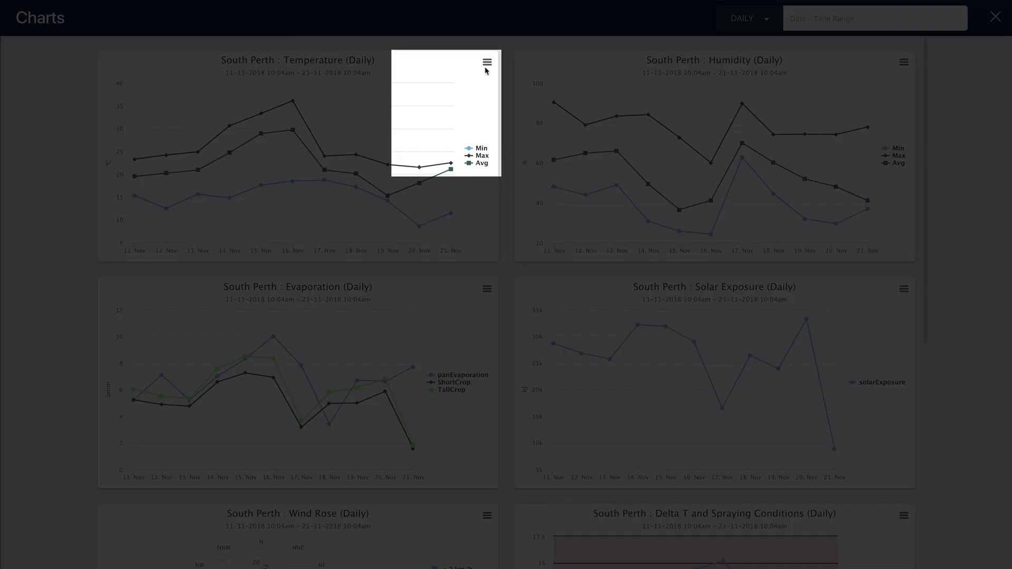
Step: Check the Temperature chart's export options, then close the charts view
{"action": "left_click", "coordinate": [487, 64]}
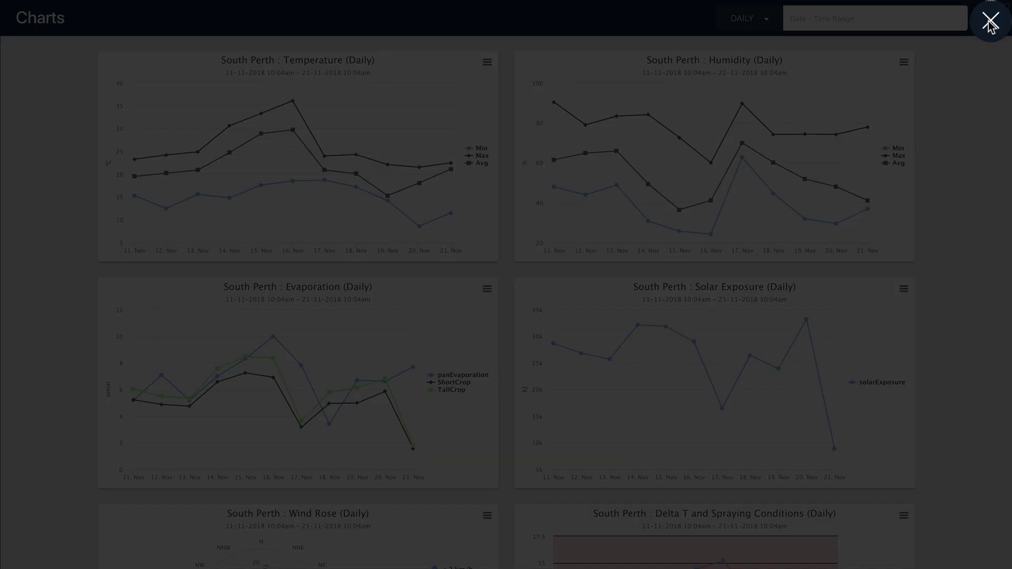
{"action": "left_click", "coordinate": [991, 23]}
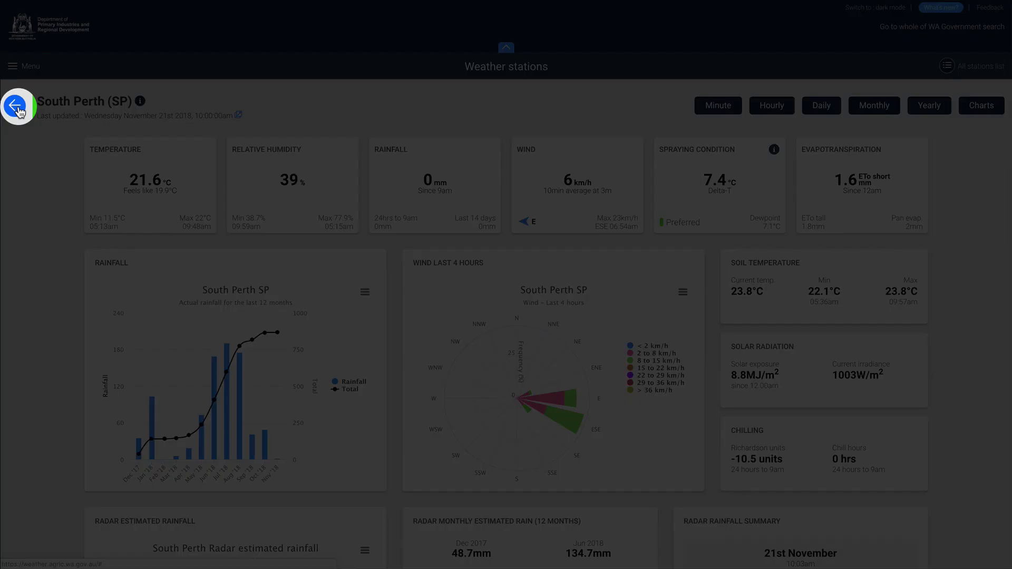
Step: Back on the station map, overlay Perth, Kalgoorlie, Newdegate, Watheroo and South Doodlakine radar coverage
{"action": "left_click", "coordinate": [18, 110]}
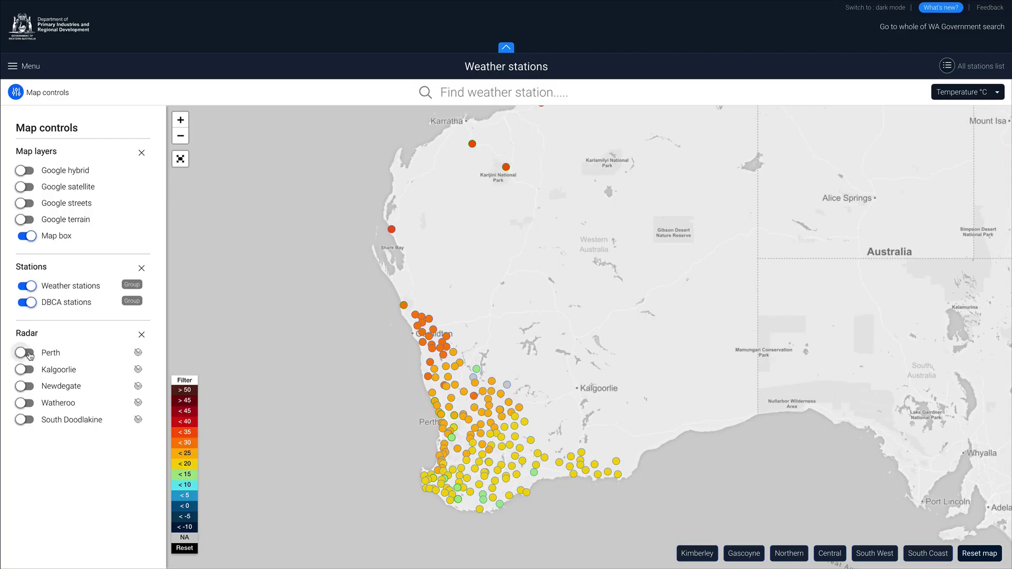
{"action": "left_click", "coordinate": [29, 354]}
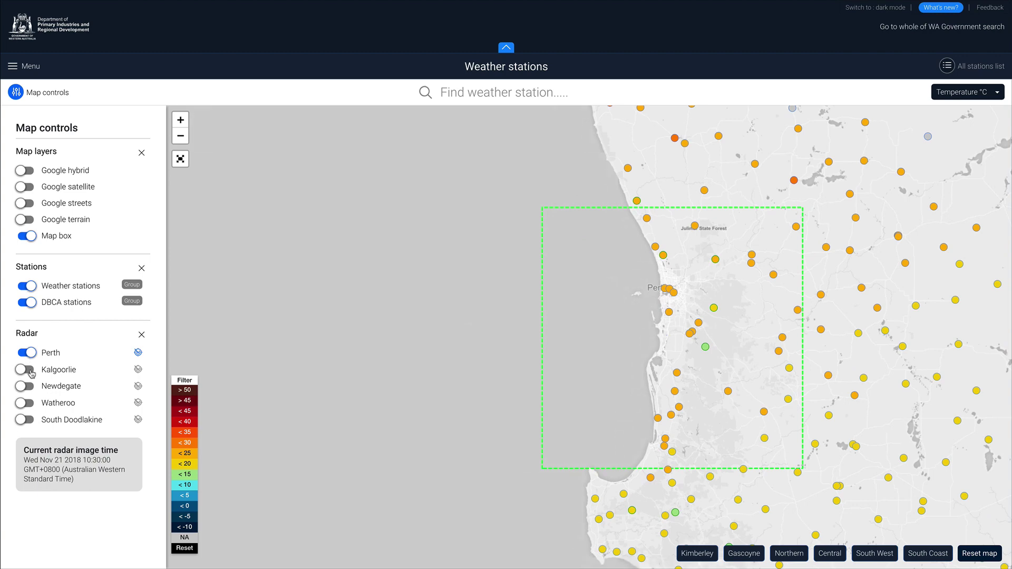
{"action": "left_click", "coordinate": [29, 370]}
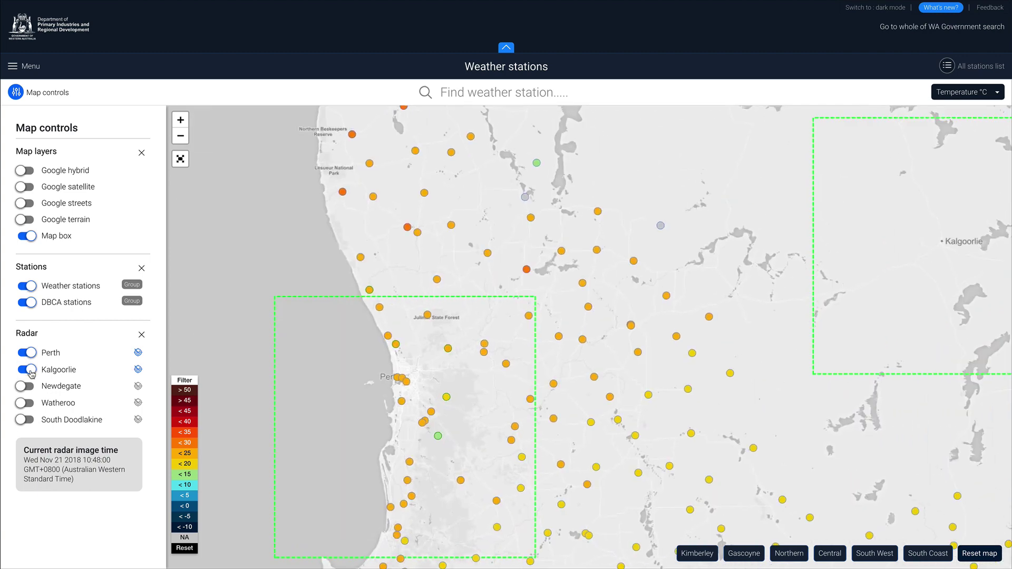
{"action": "left_click", "coordinate": [26, 386]}
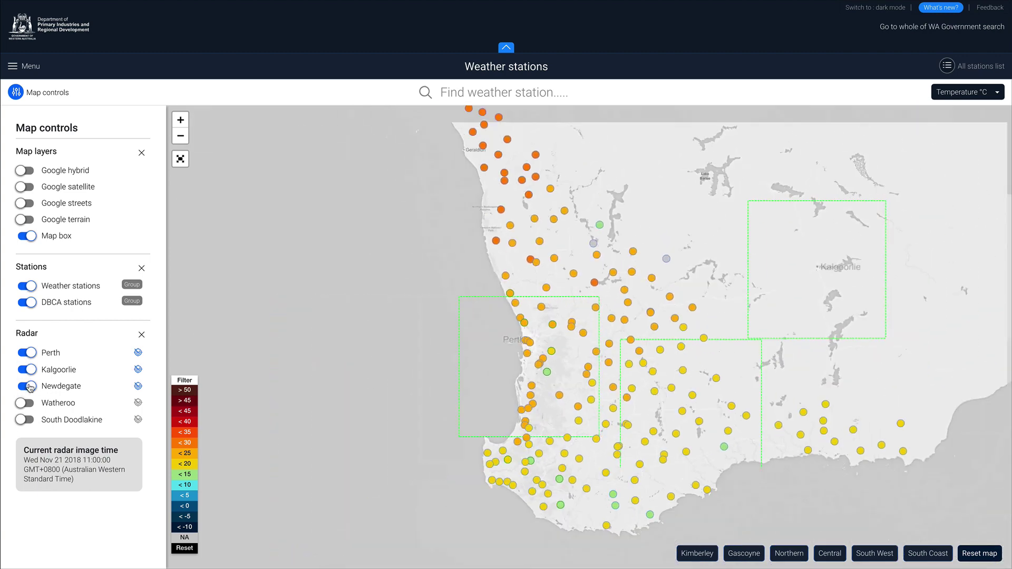
{"action": "left_click", "coordinate": [28, 403]}
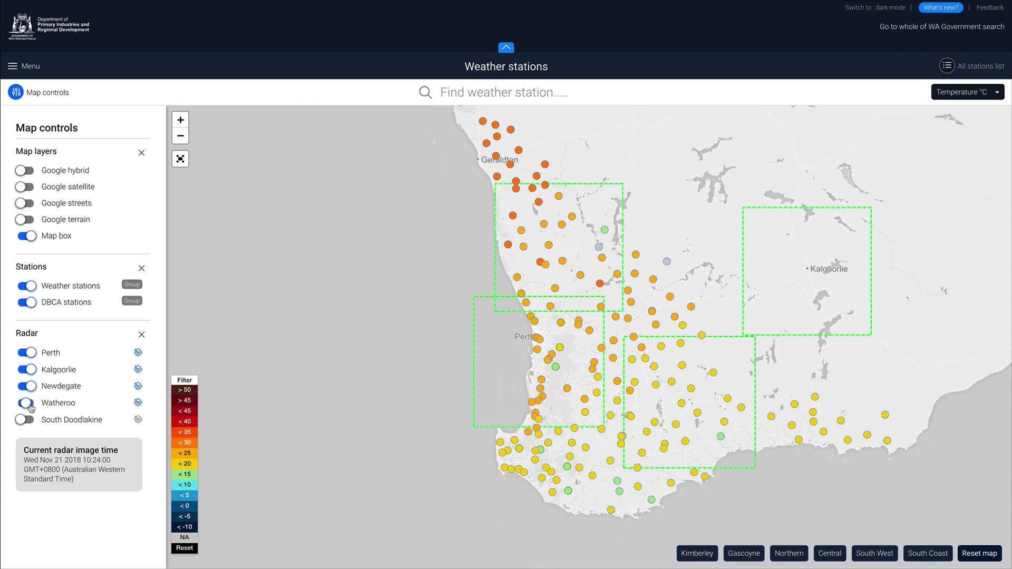
{"action": "left_click", "coordinate": [27, 420]}
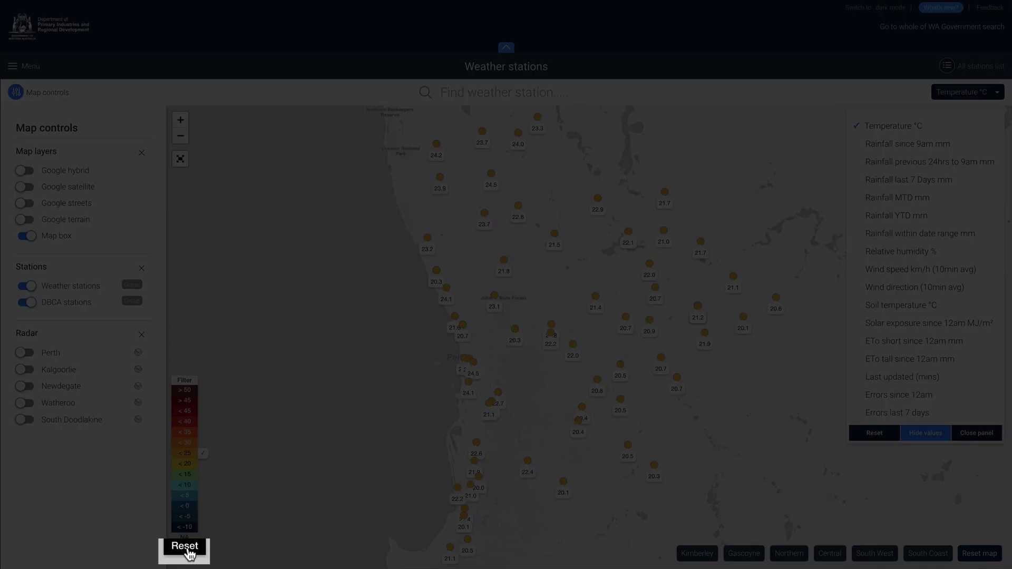
Step: Reset the temperature band filter and weather variable values, and return to the whole-state view
{"action": "left_click", "coordinate": [186, 547]}
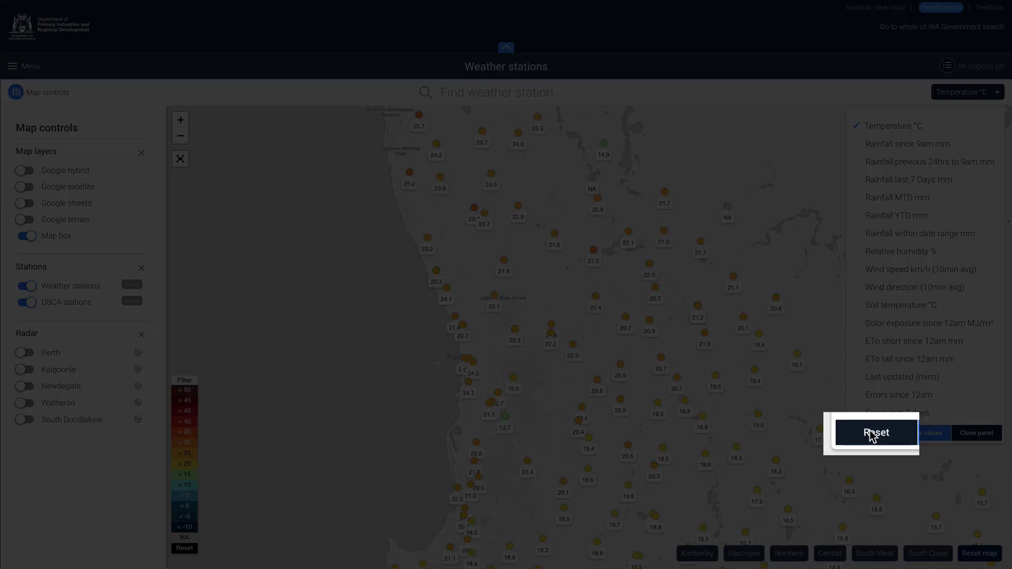
{"action": "left_click", "coordinate": [873, 434]}
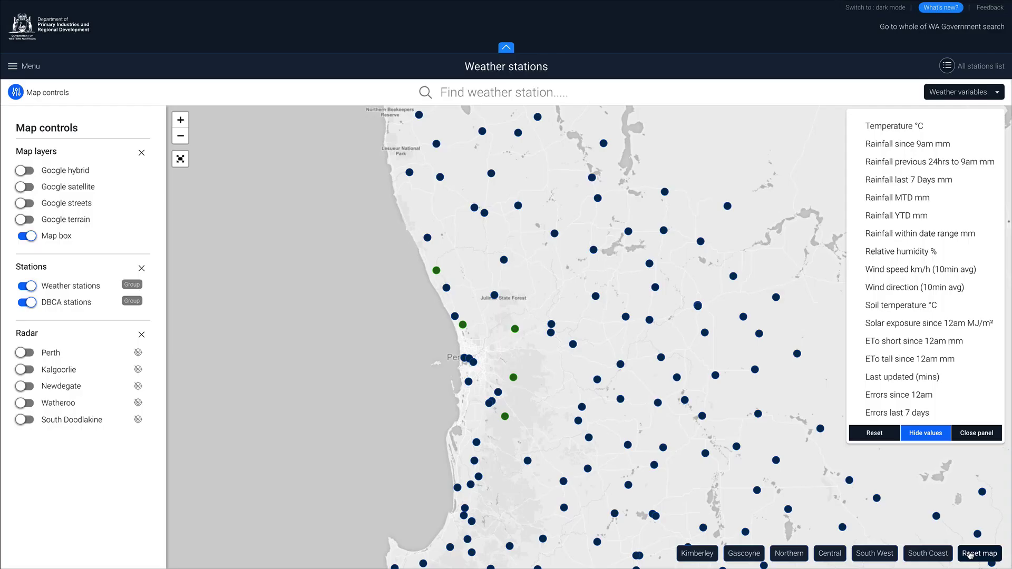
{"action": "left_click", "coordinate": [970, 554]}
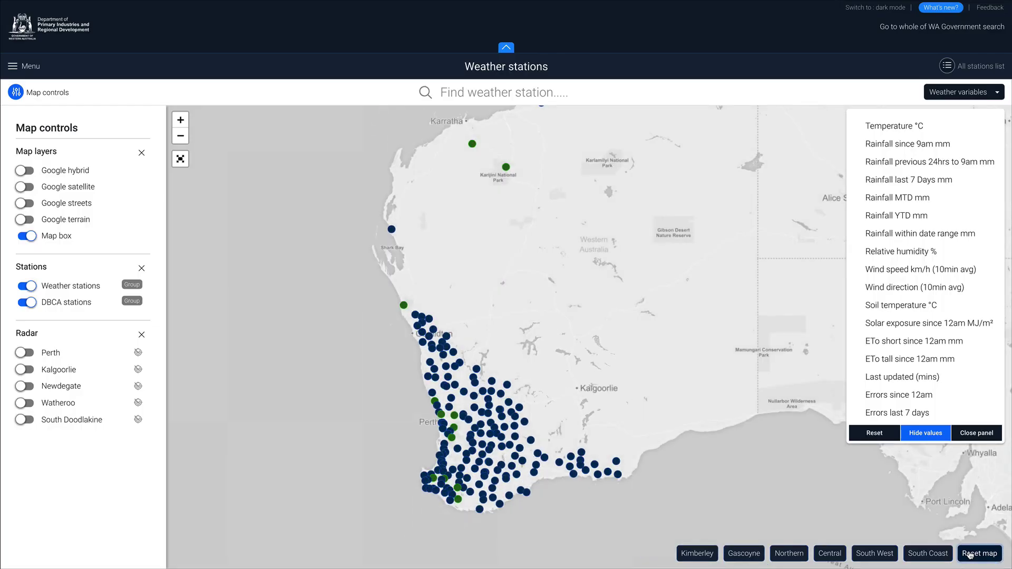